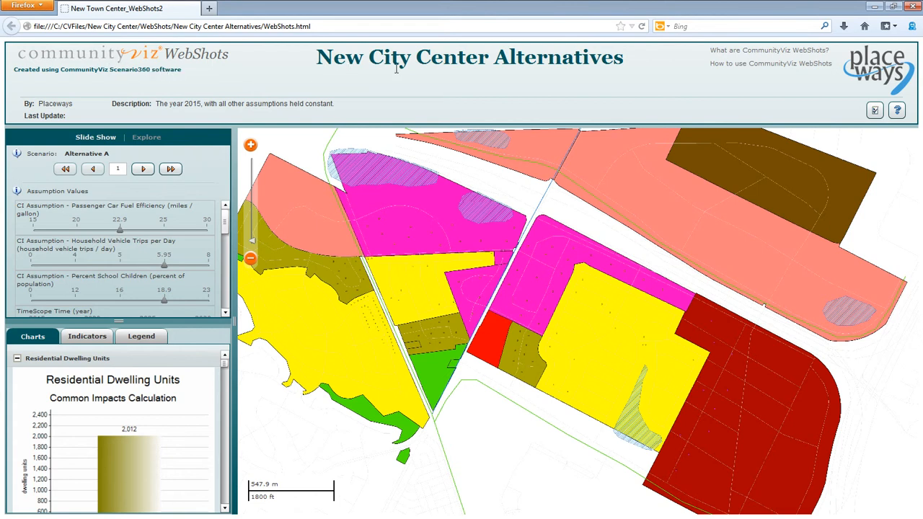
# - Detach the WebShots charts panel, float it over the map, and look through its indicators and legend
pyautogui.moveTo(534, 285); pyautogui.dragTo(499, 298)
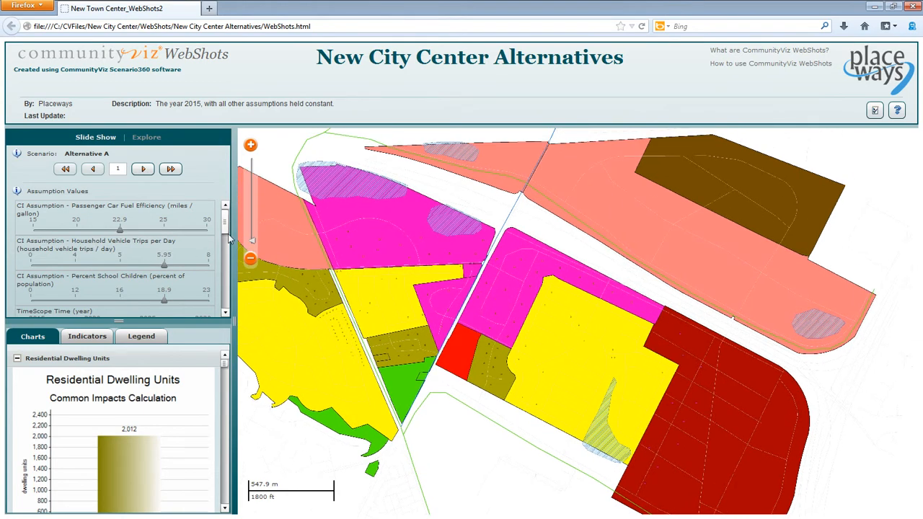
pyautogui.scroll(-3, 227, 227)
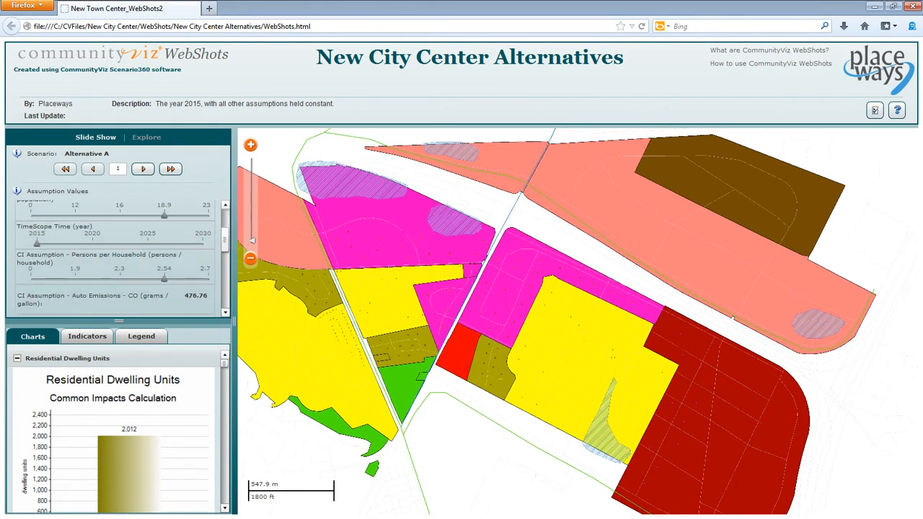
pyautogui.moveTo(189, 330); pyautogui.dragTo(844, 160)
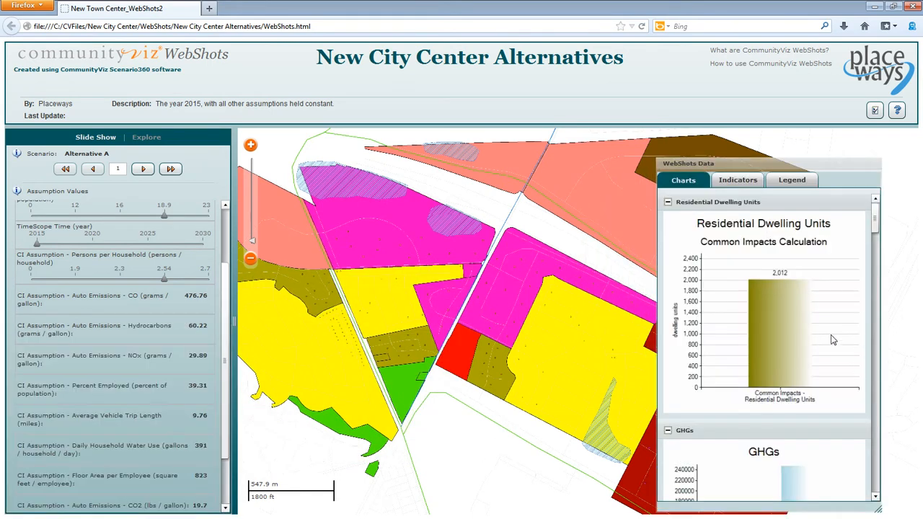
pyautogui.click(747, 184)
pyautogui.click(790, 185)
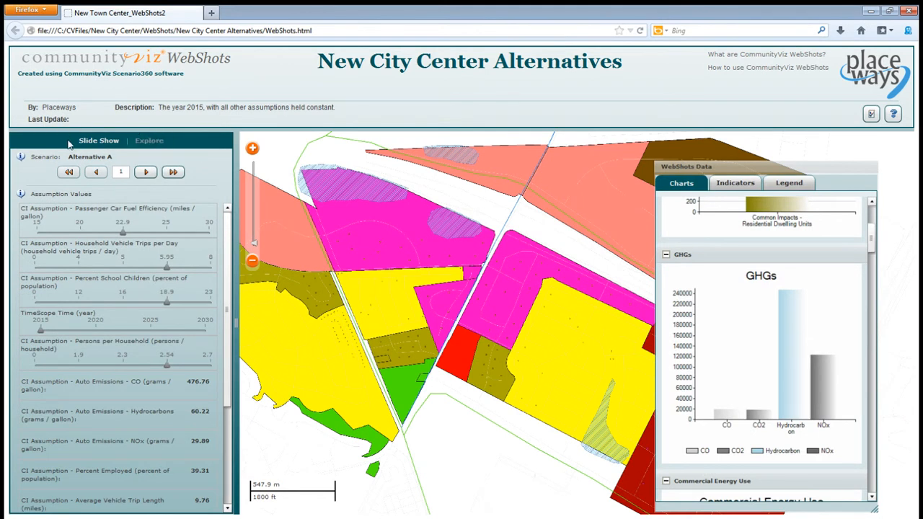
# - Advance the Alternative A slide show one slide at a time from slide 1 to slide 5
pyautogui.click(146, 172)
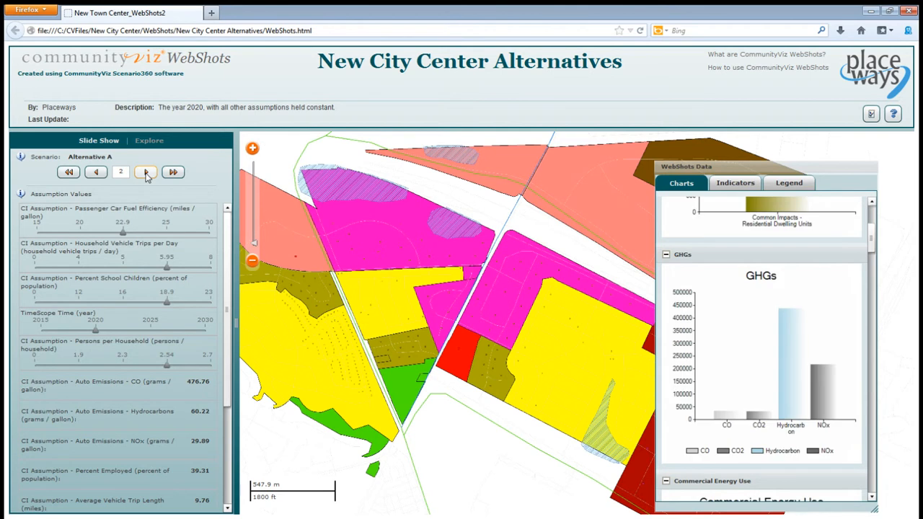
pyautogui.click(146, 172)
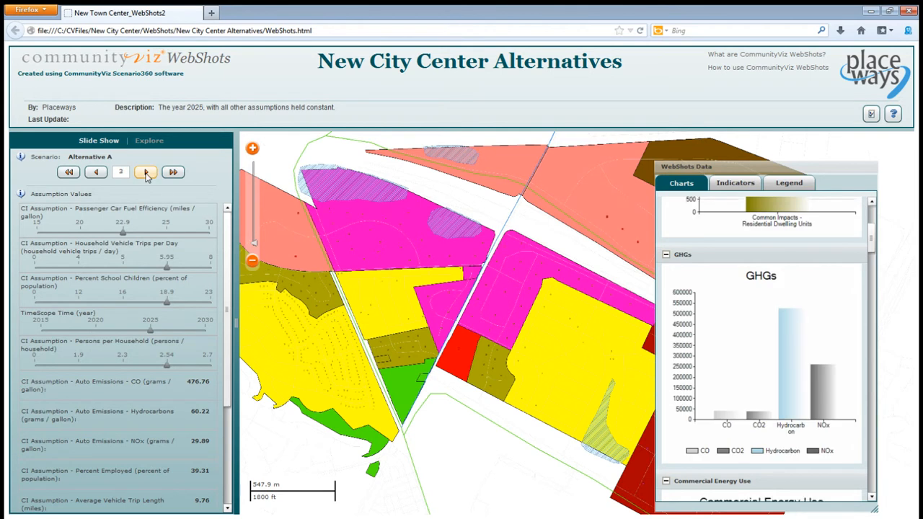
pyautogui.click(146, 172)
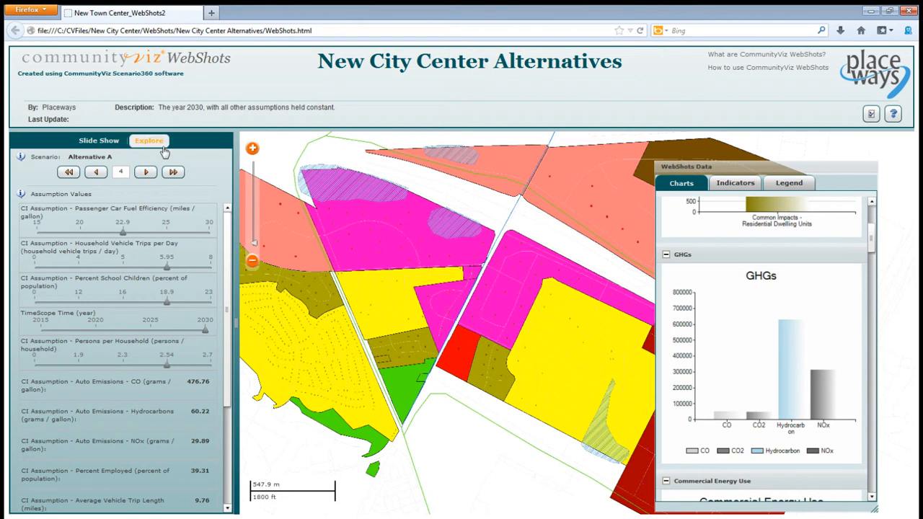
pyautogui.click(145, 173)
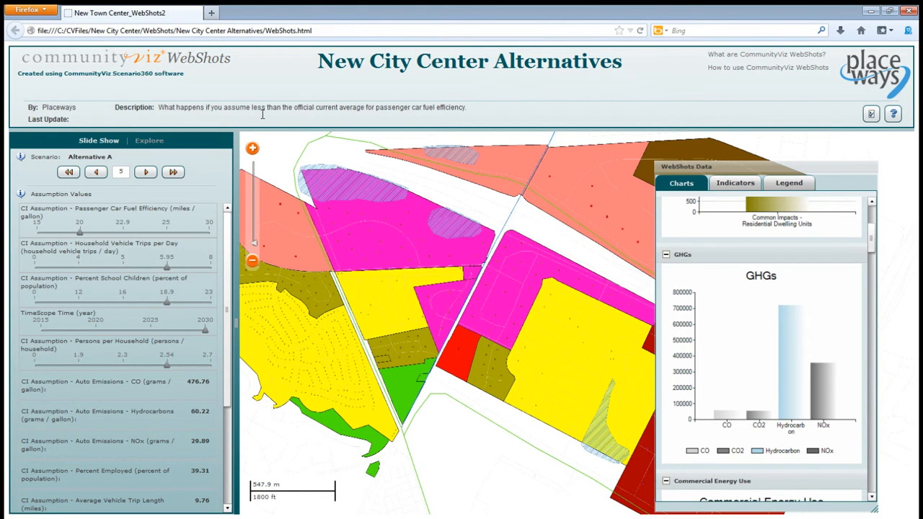
# - Switch the presentation to Explore mode and display the Alternative B scenario
pyautogui.click(157, 141)
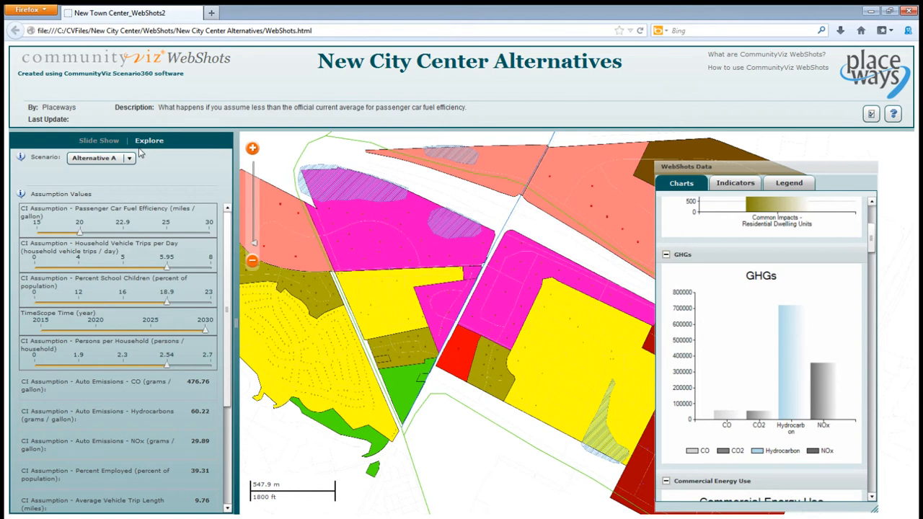
pyautogui.click(129, 160)
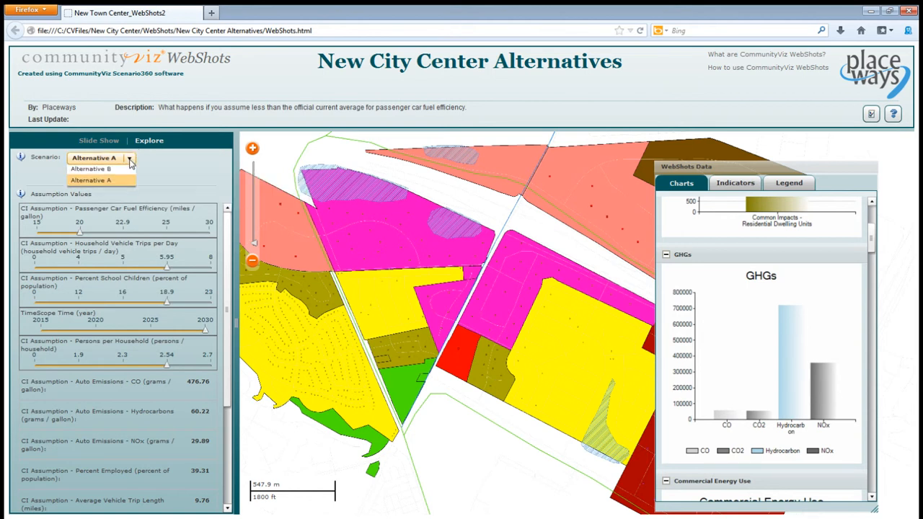
pyautogui.click(125, 172)
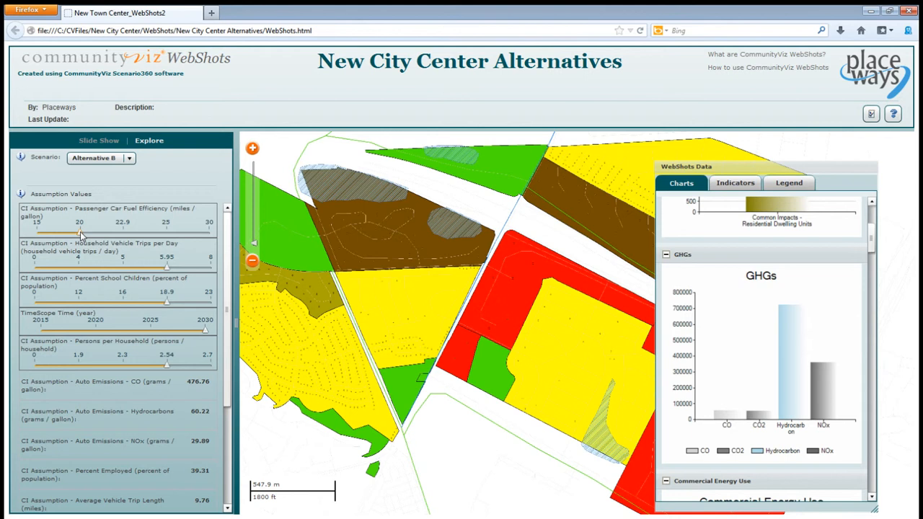
# - Try a passenger car fuel efficiency of 25 miles per gallon and set household vehicle trips per day to 4
pyautogui.moveTo(81, 234); pyautogui.dragTo(173, 238)
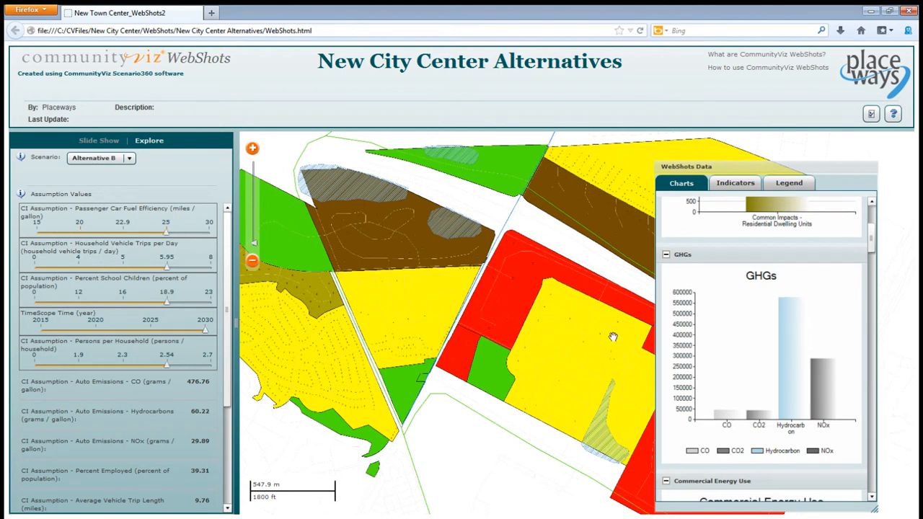
pyautogui.moveTo(168, 268); pyautogui.dragTo(92, 268)
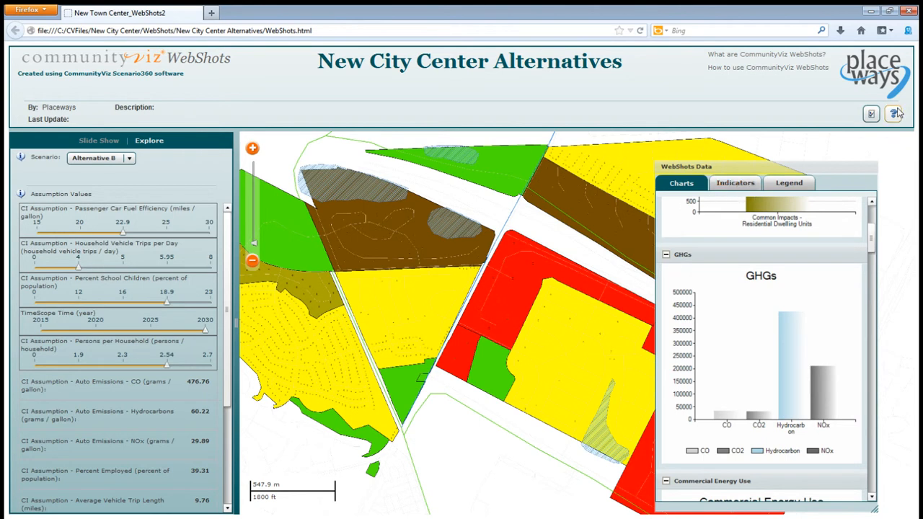
# - View the New Town Center_Demo Common Impacts report, return to the WebShots presentation and close the Reports dialog
pyautogui.click(872, 115)
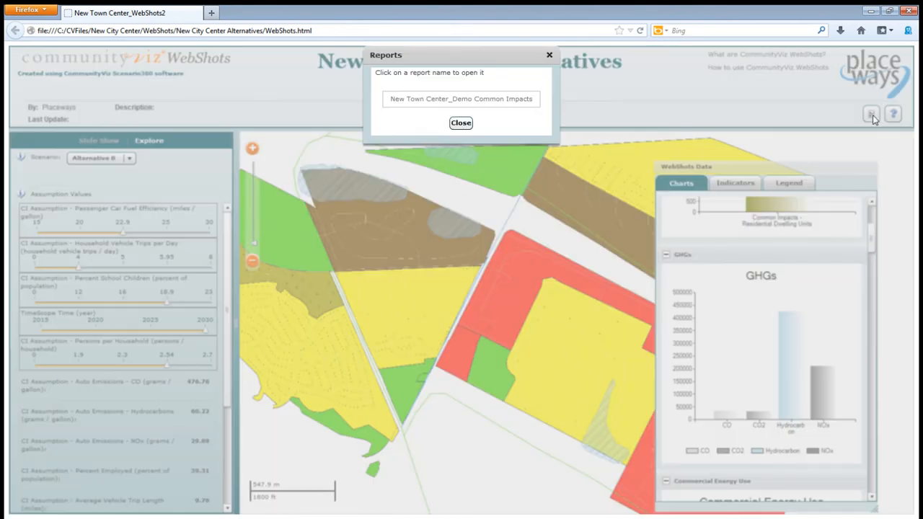
pyautogui.click(461, 103)
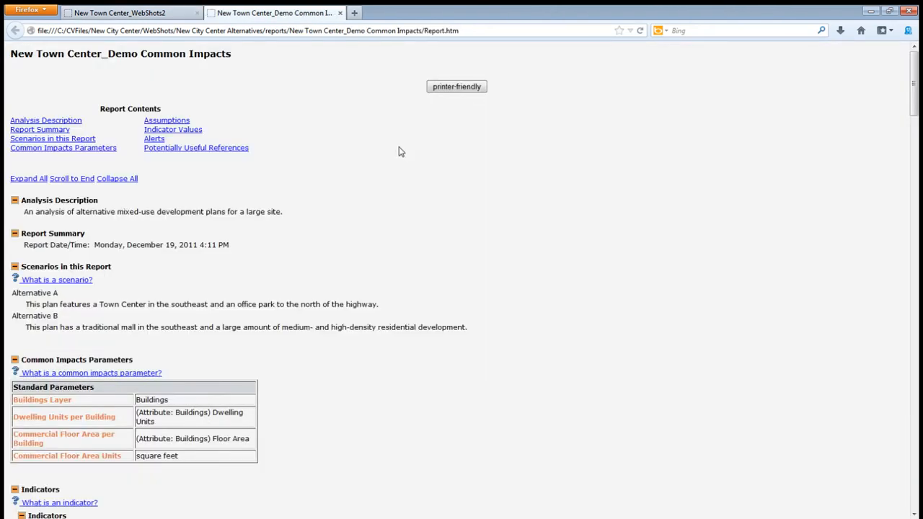
pyautogui.click(182, 14)
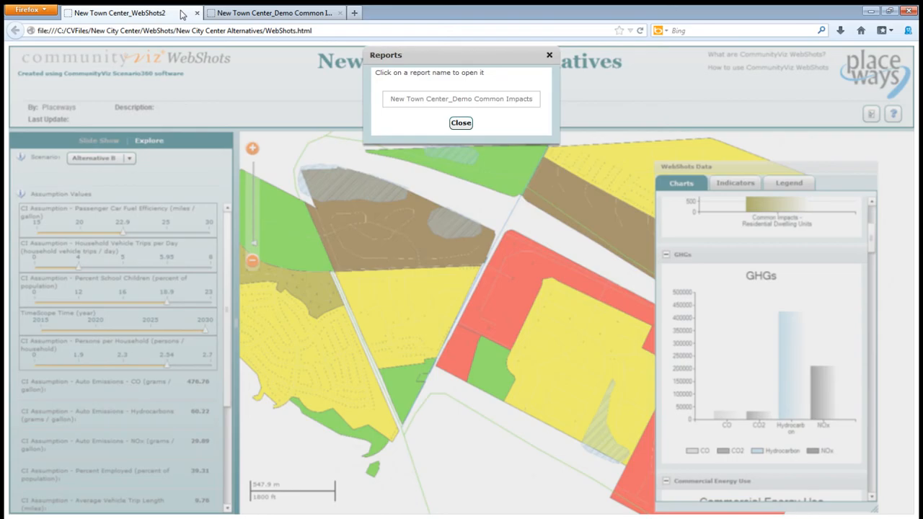
pyautogui.click(461, 123)
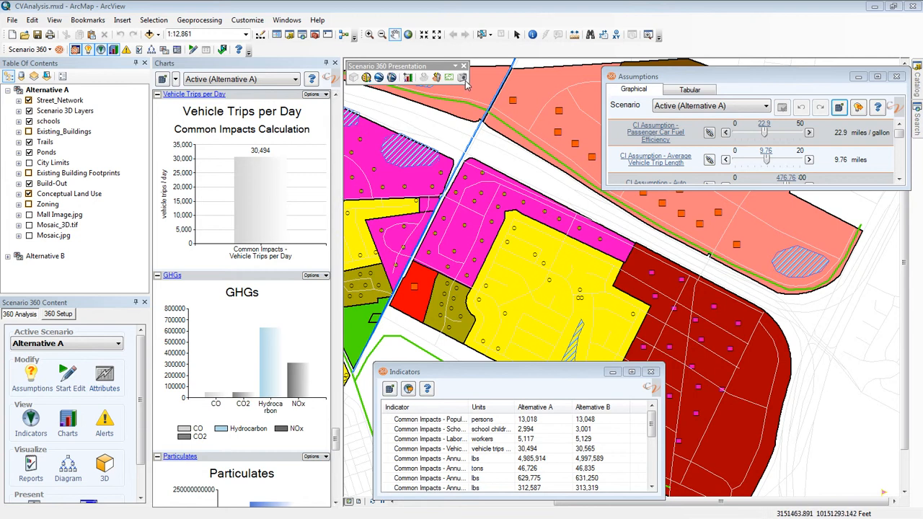
# - Switch to ArcMap and start the Scenario 360 WebShots Wizard, continuing to the choice of variable assumptions
pyautogui.click(51, 50)
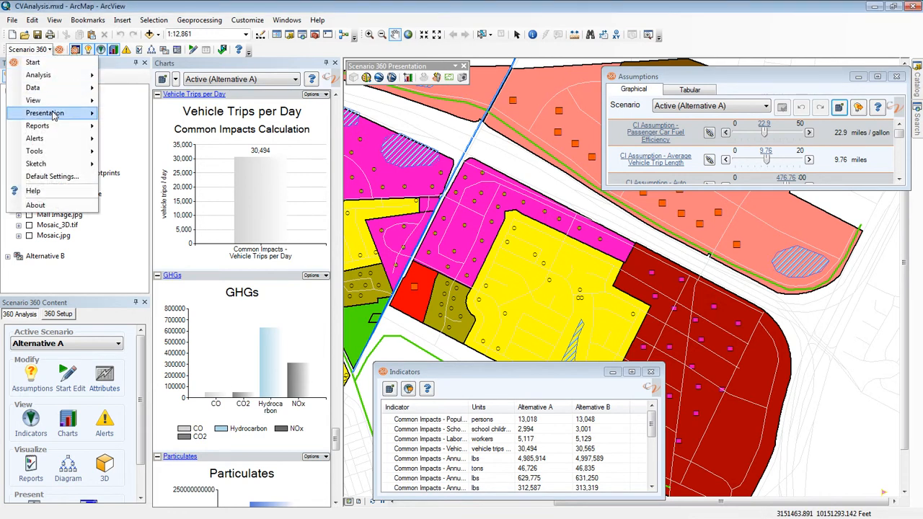
pyautogui.moveTo(54, 116)
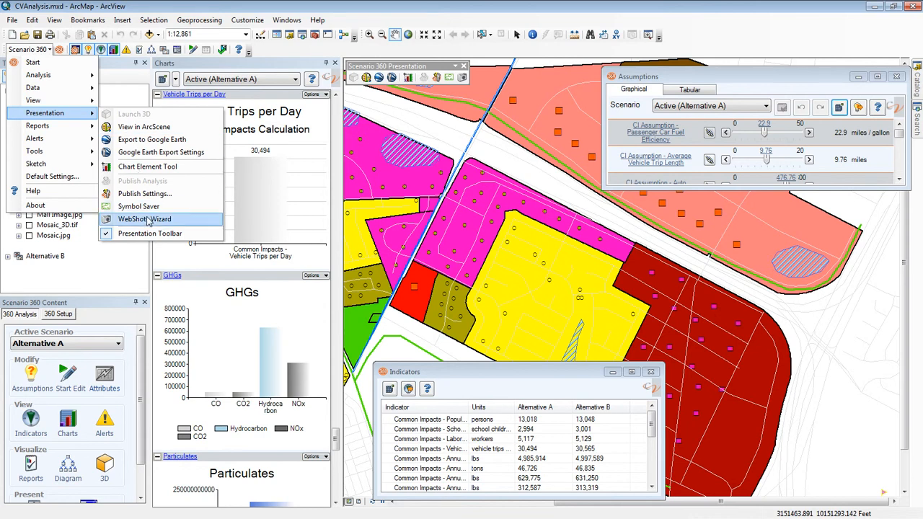
pyautogui.click(144, 218)
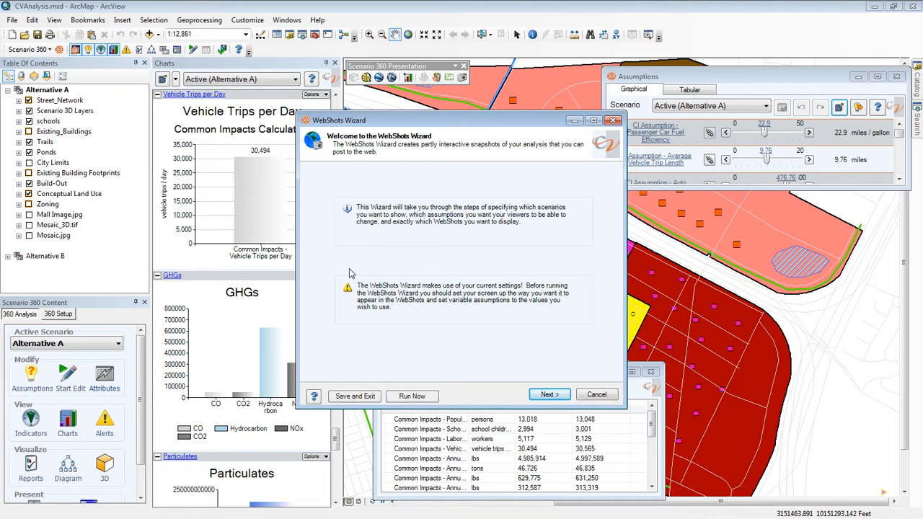
pyautogui.click(548, 396)
pyautogui.click(547, 396)
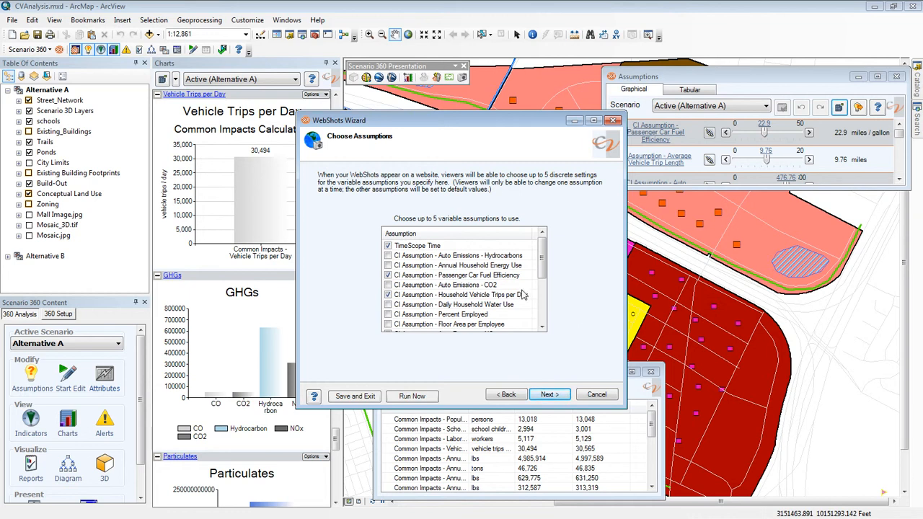
# - Accept the selected variable assumptions and their discrete WebShot values, continuing to Choose and Label WebShots
pyautogui.click(541, 397)
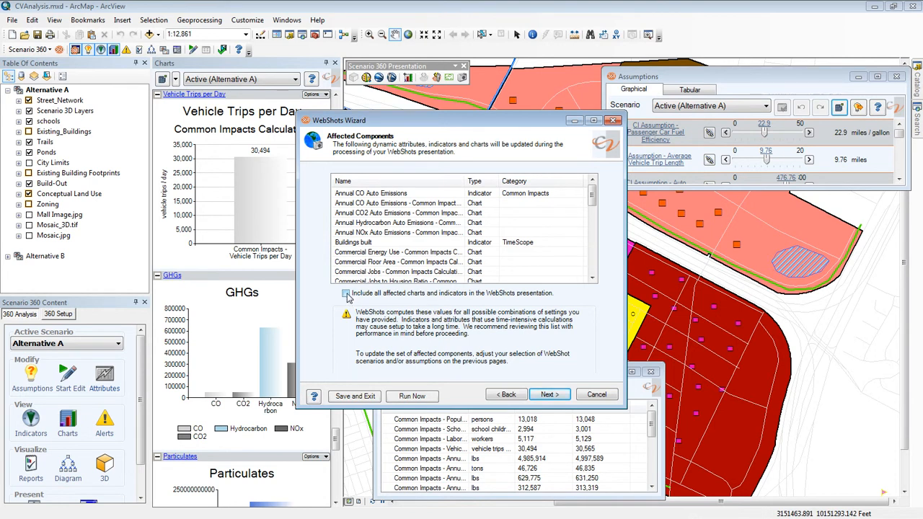
pyautogui.click(548, 395)
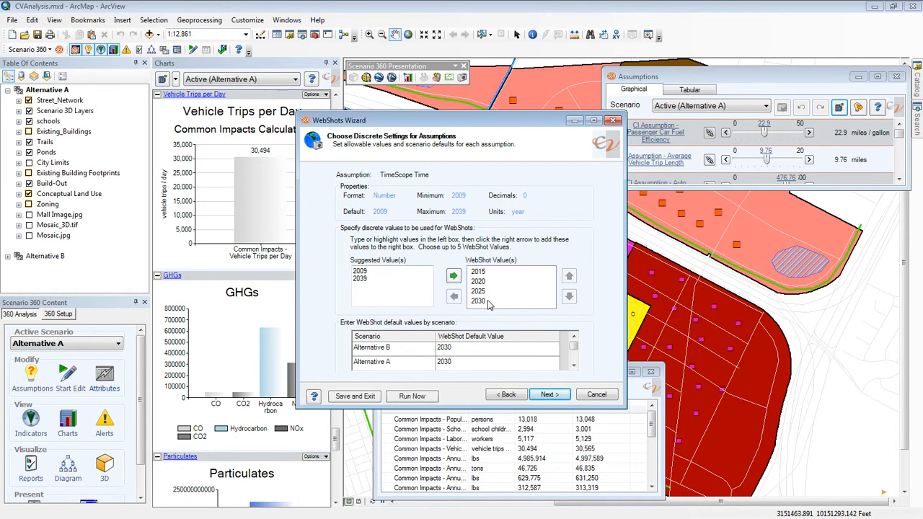
pyautogui.click(548, 395)
pyautogui.click(547, 396)
pyautogui.click(547, 396)
pyautogui.click(547, 396)
pyautogui.click(547, 396)
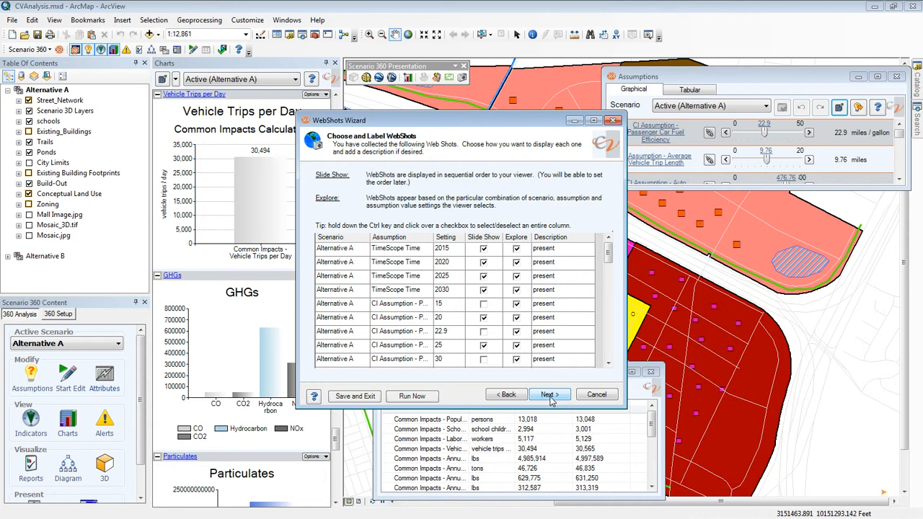
# - Accept the WebShots selection and slide order, and keep the preset assumptions, indicators and charts for display
pyautogui.click(550, 398)
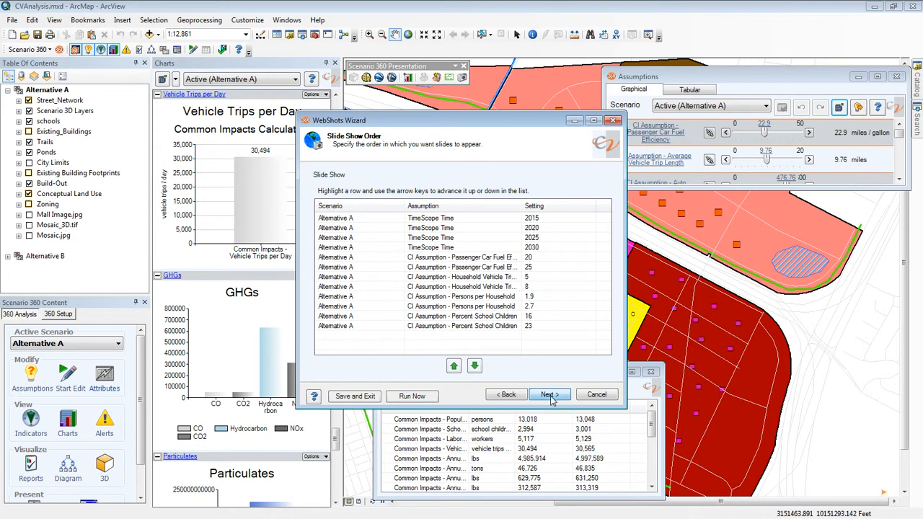
pyautogui.click(550, 399)
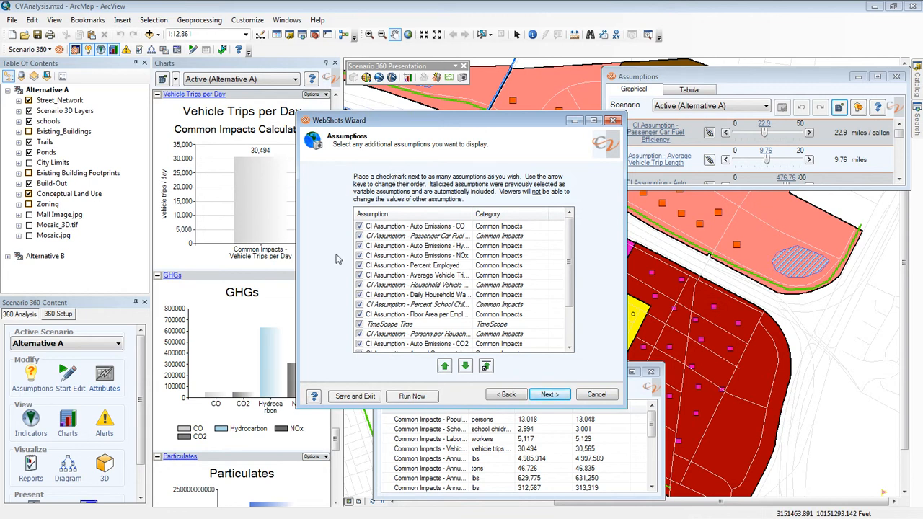
pyautogui.click(550, 396)
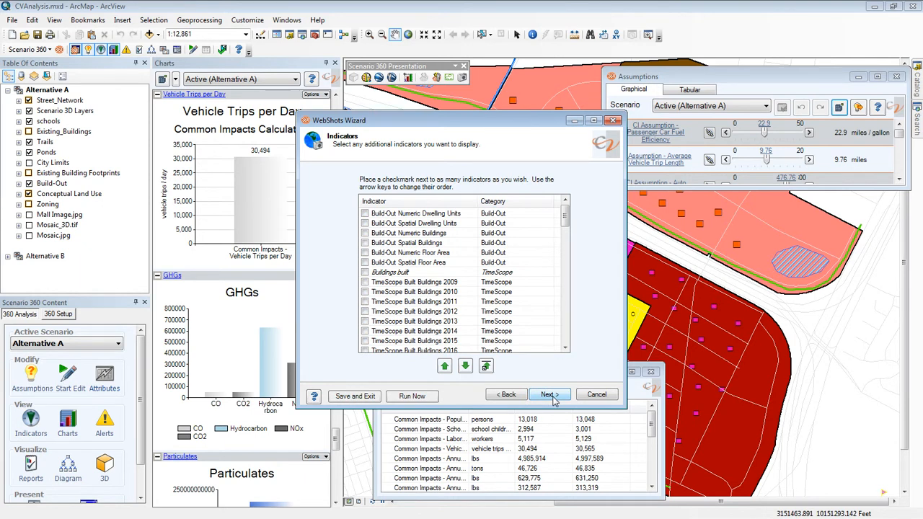
pyautogui.click(549, 396)
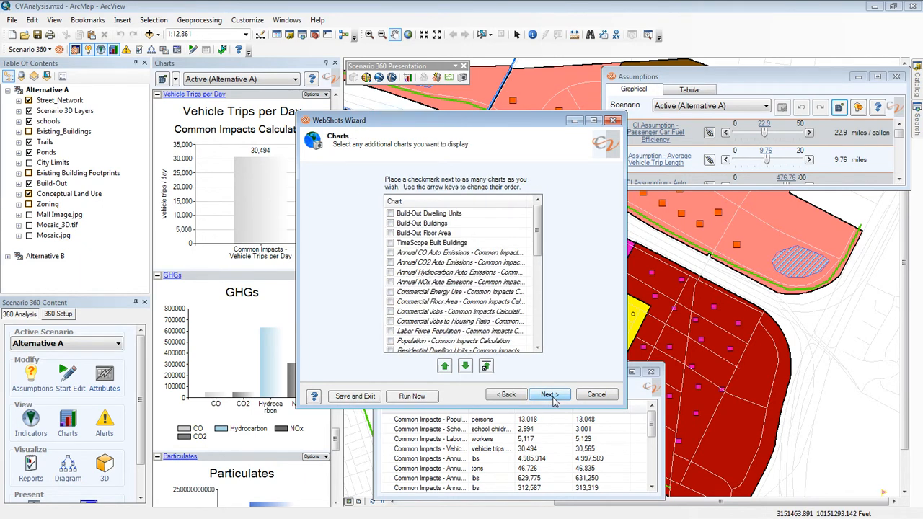
pyautogui.click(551, 396)
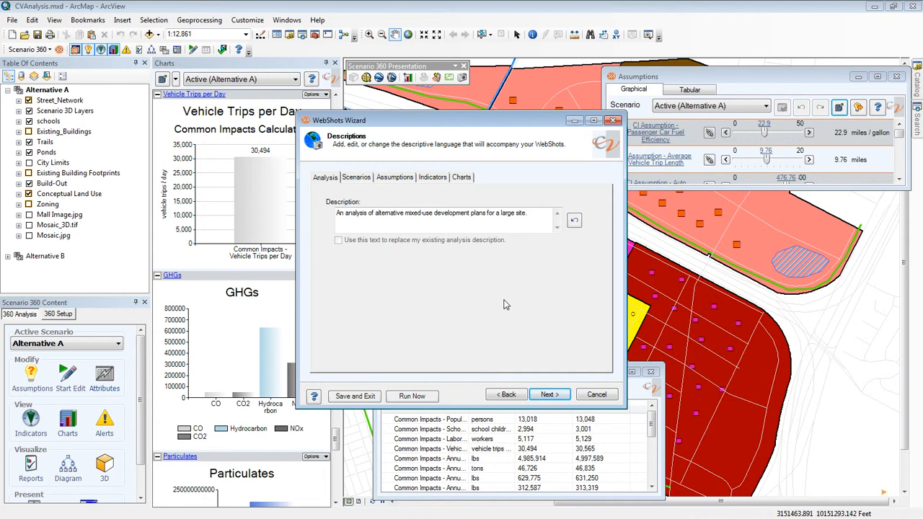
# - Review the scenario and assumption descriptions and continue to Link to Reports
pyautogui.click(352, 180)
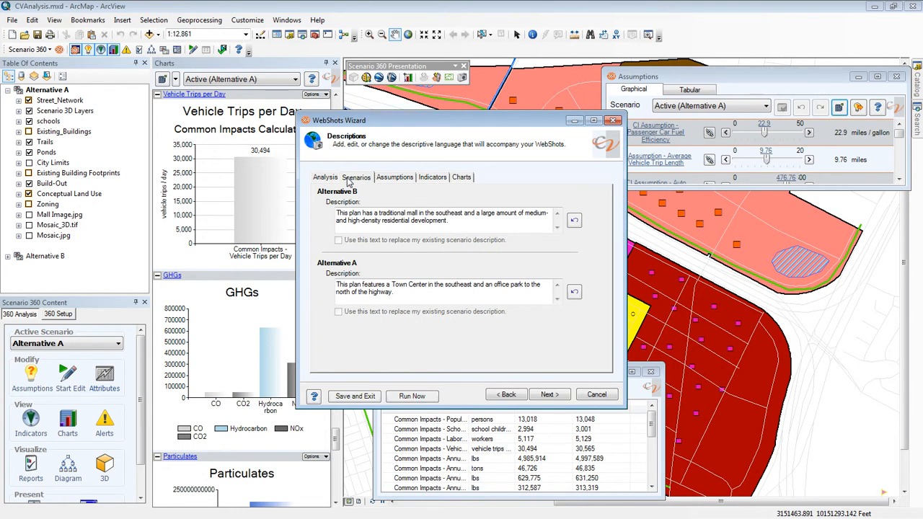
pyautogui.click(395, 181)
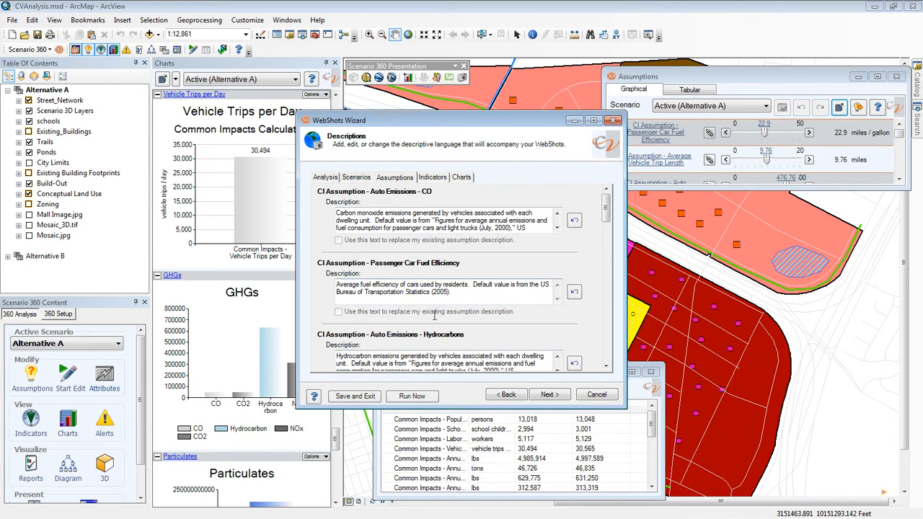
pyautogui.click(550, 395)
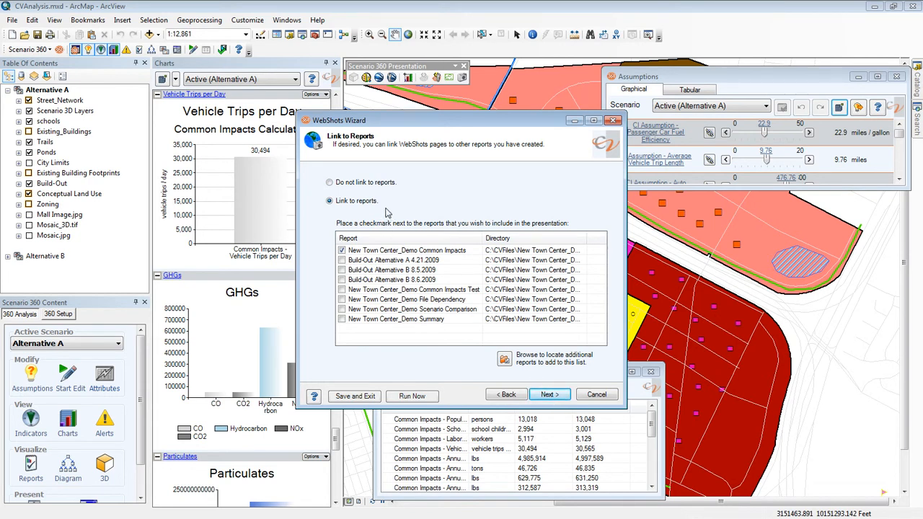
# - Keep the New Town Center_Demo Common Impacts report linked and finish the wizard with map image quality at Smaller image size
pyautogui.click(548, 395)
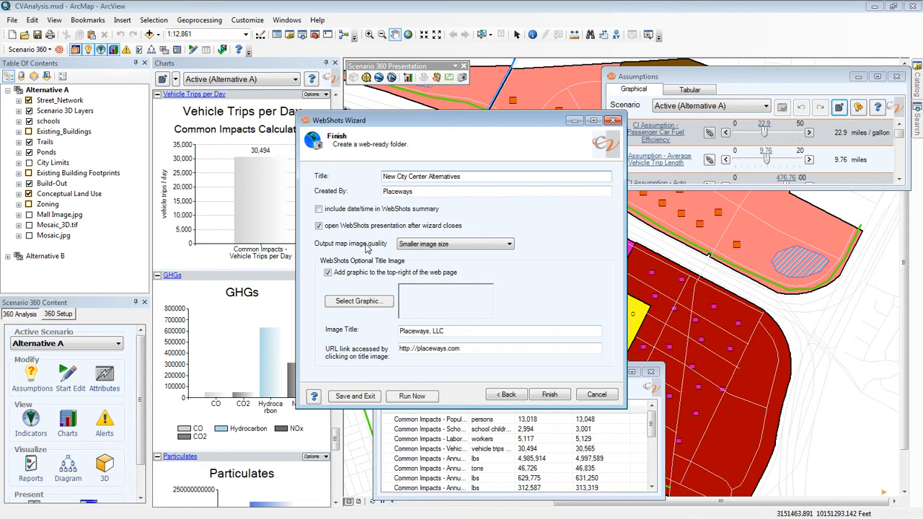
pyautogui.click(509, 244)
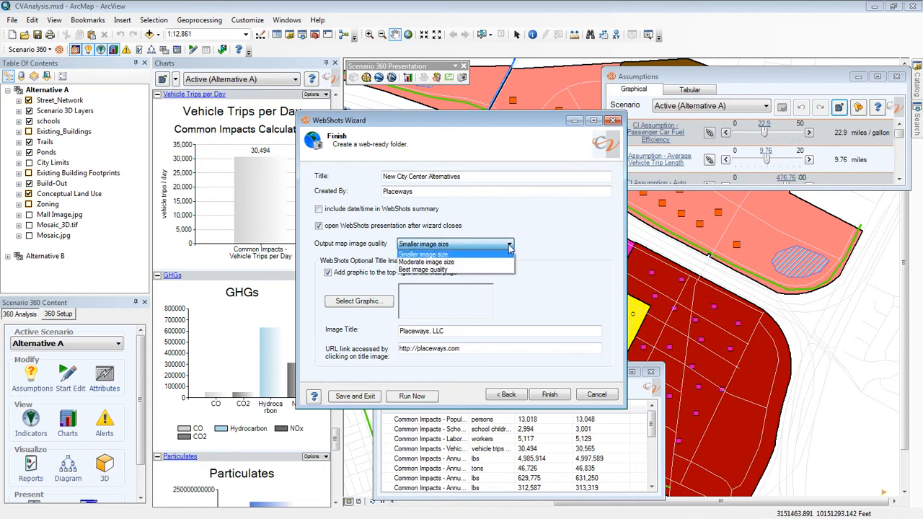
pyautogui.click(509, 246)
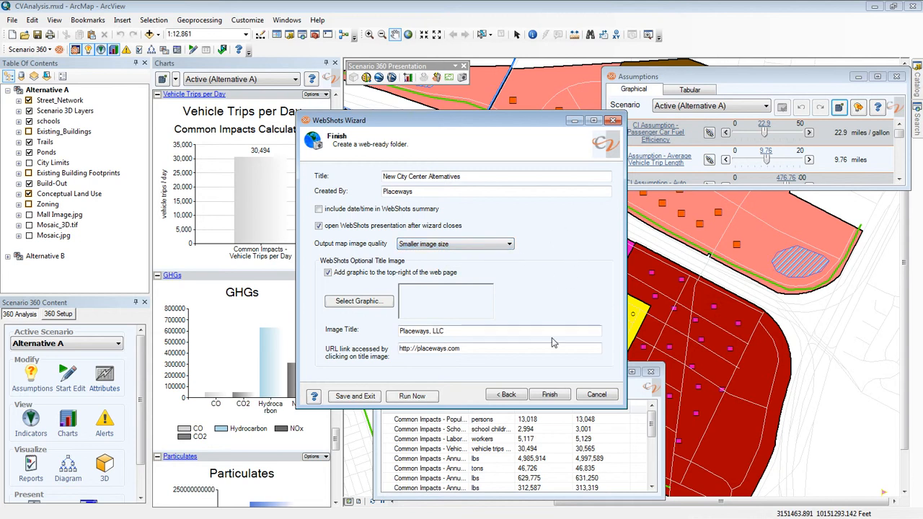
pyautogui.click(557, 393)
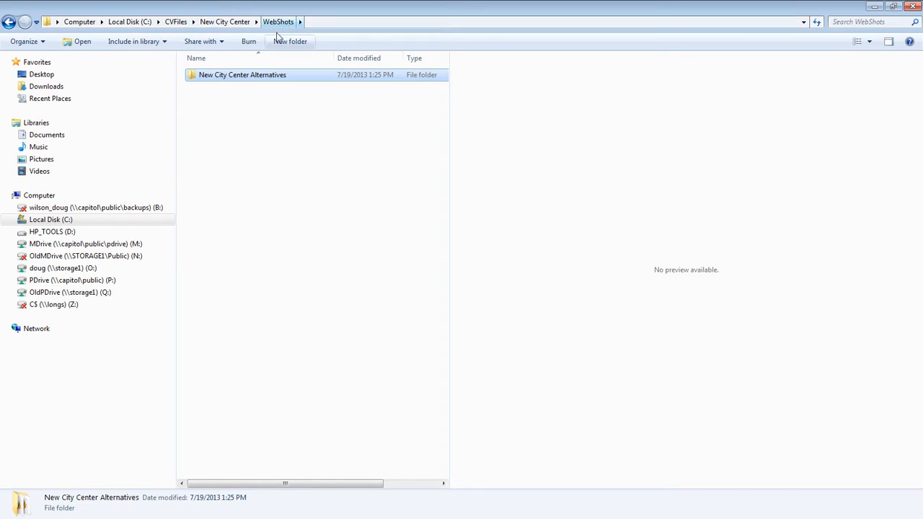
# - Inspect the contents of the New City Center Alternatives output folder and return to the WebShots folder
pyautogui.doubleClick(264, 78)
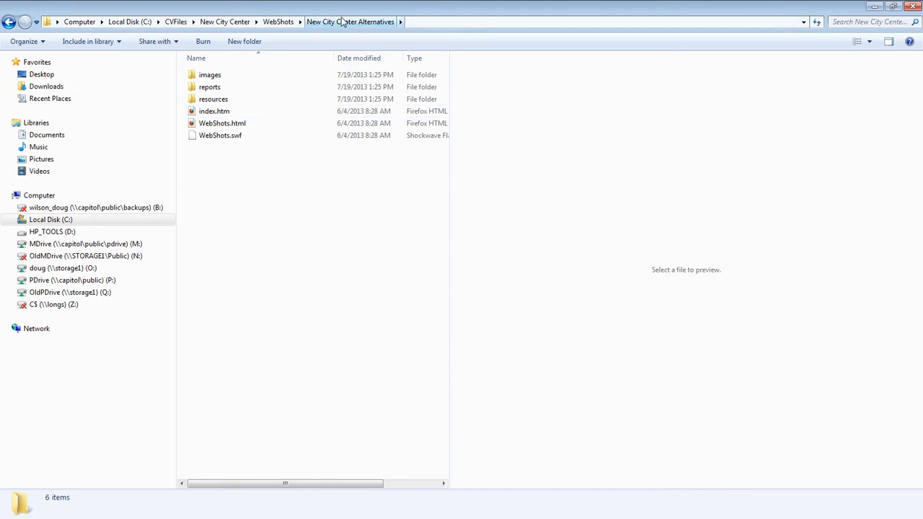
pyautogui.click(283, 22)
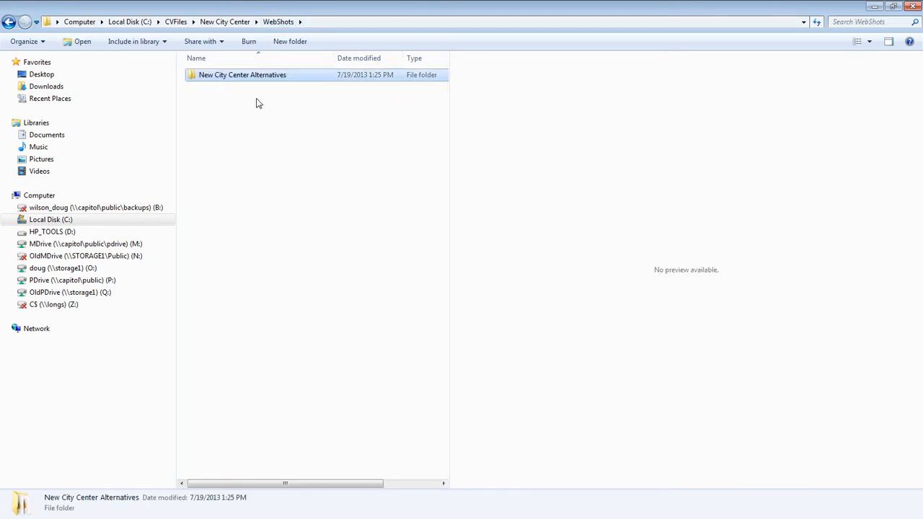